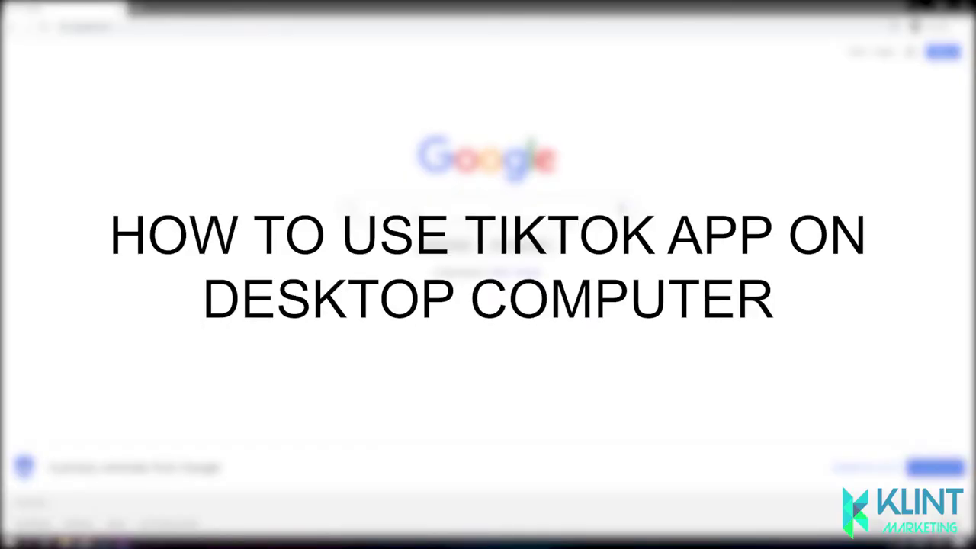
Step: Download BlueStacks from bluestacks.com through a Google search for 'bluestacks' and run its installer
{"action": "type", "text": "bl"}
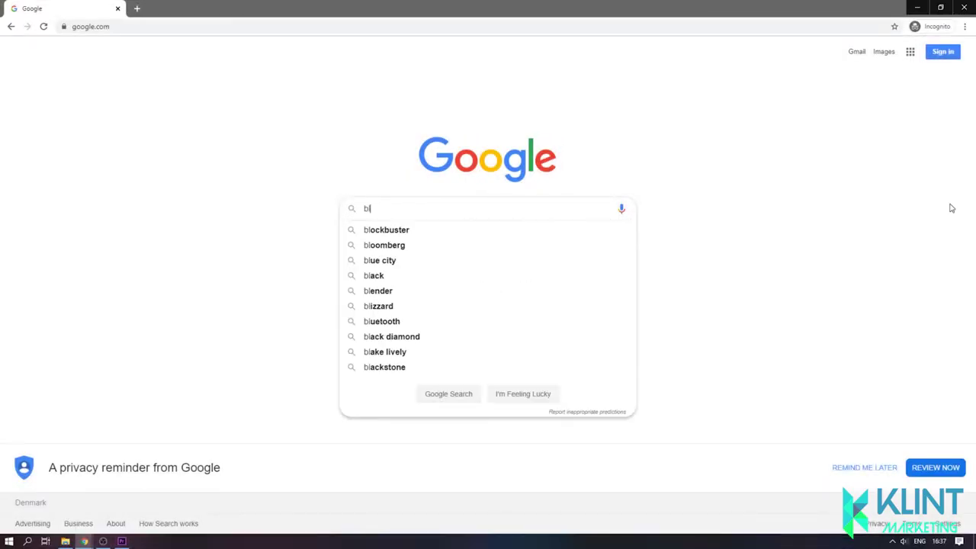
{"action": "type", "text": "uestacks"}
{"action": "key", "text": "Return"}
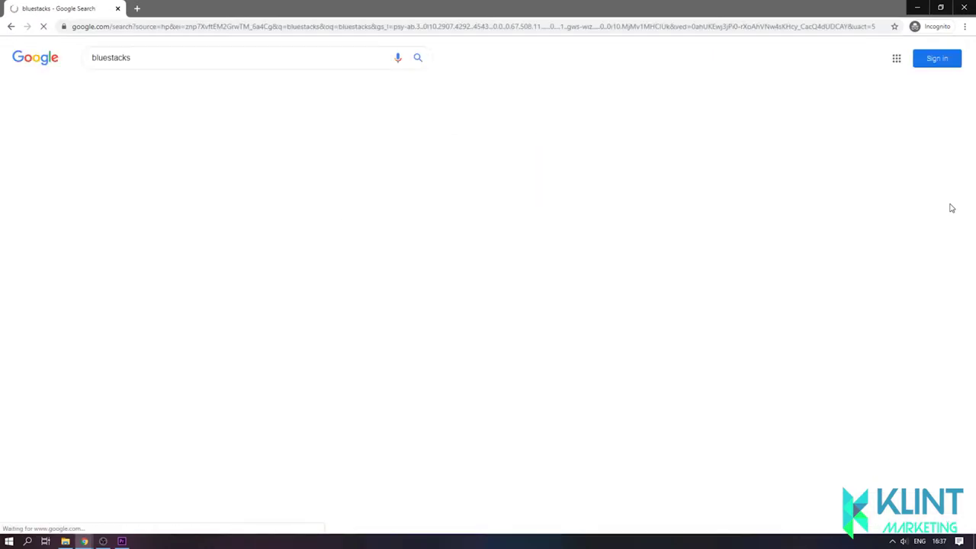
{"action": "left_click", "coordinate": [191, 238]}
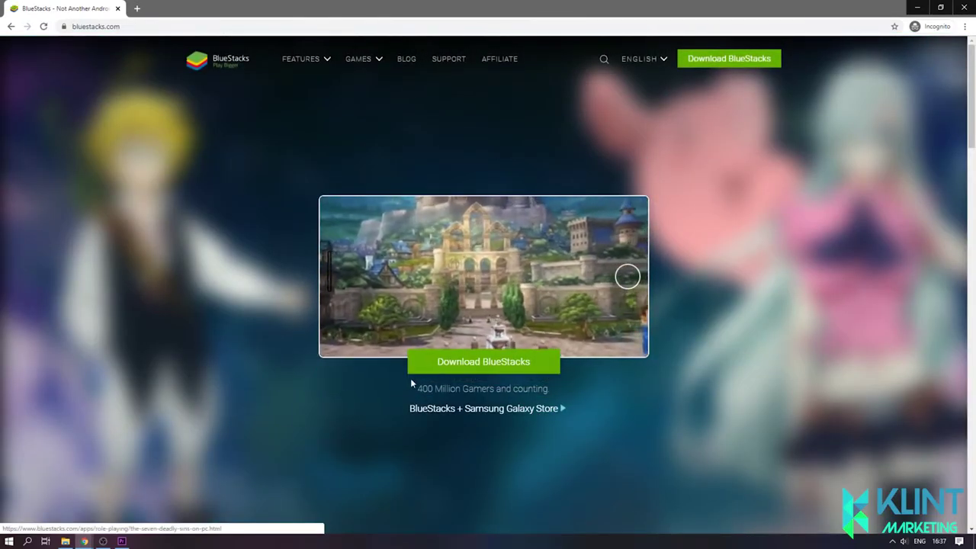
{"action": "left_click", "coordinate": [468, 364]}
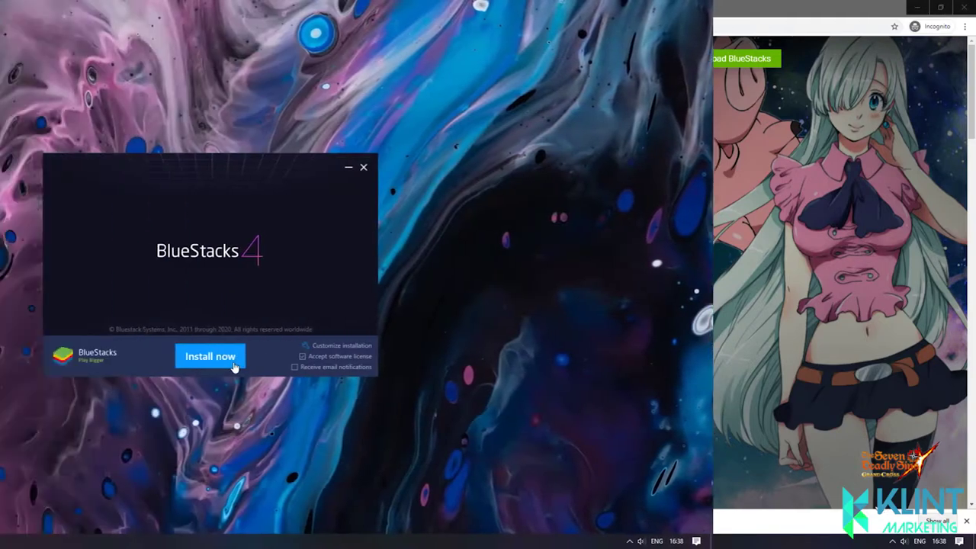
{"action": "left_click", "coordinate": [234, 368]}
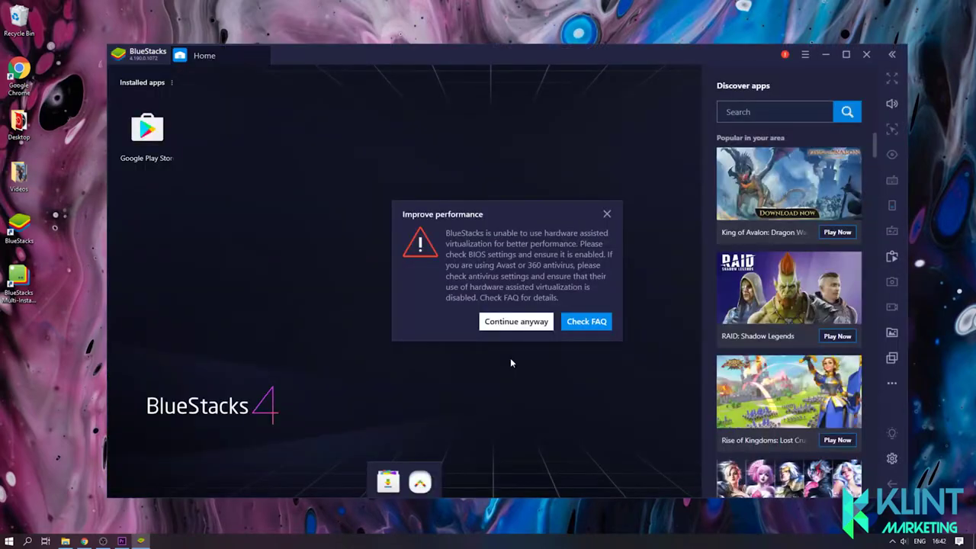
Step: Bypass the performance warning and sign in to Google Play Store with the Google account email, accepting the terms
{"action": "left_click", "coordinate": [522, 321]}
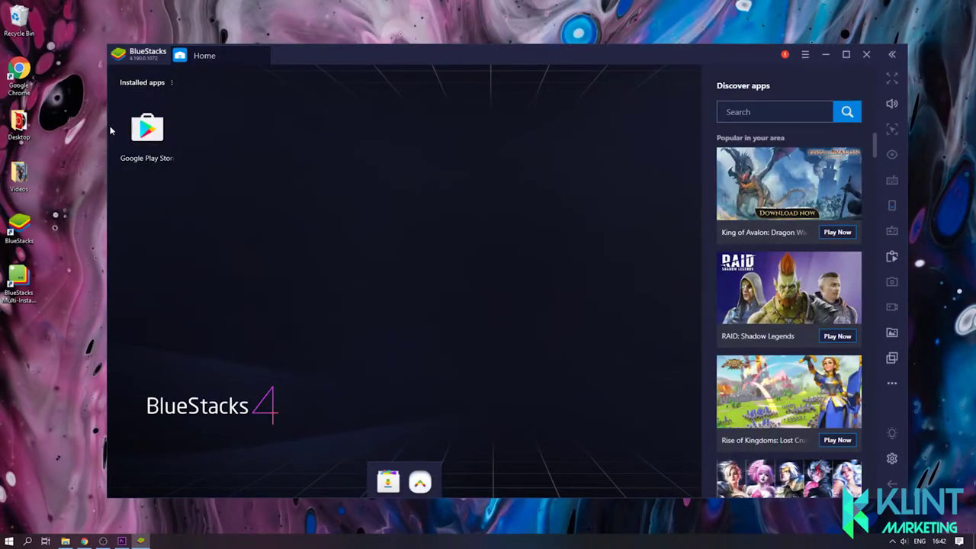
{"action": "left_click", "coordinate": [153, 129]}
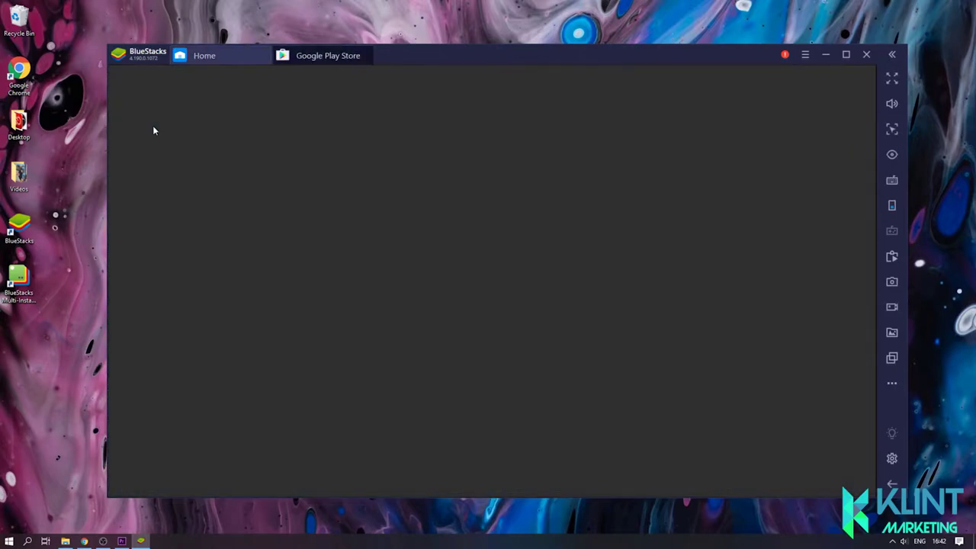
{"action": "left_click", "coordinate": [470, 358]}
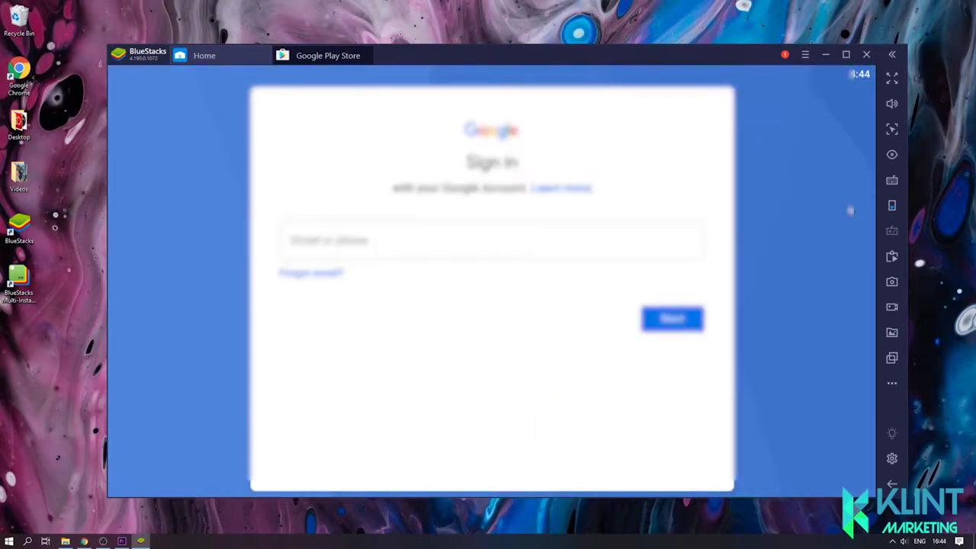
{"action": "left_click", "coordinate": [366, 238]}
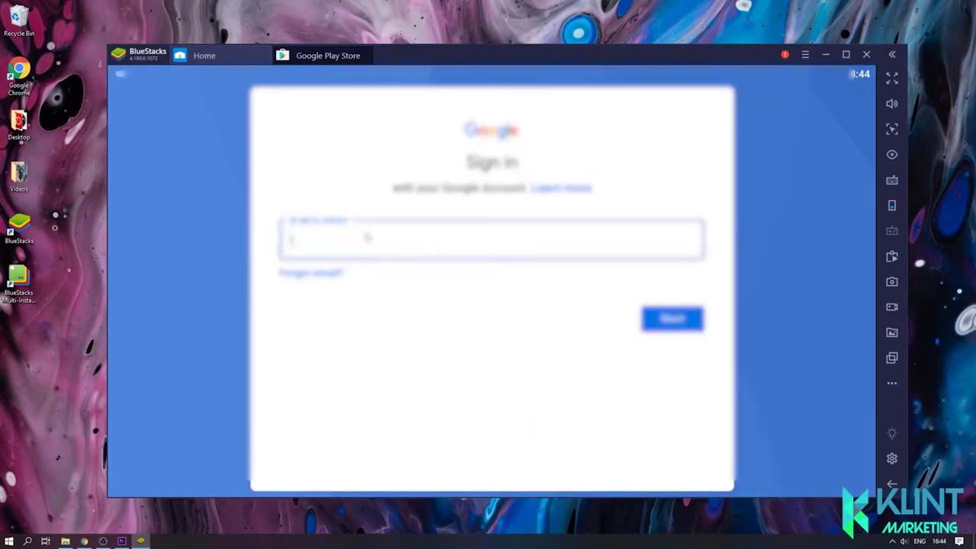
{"action": "key", "text": "Return"}
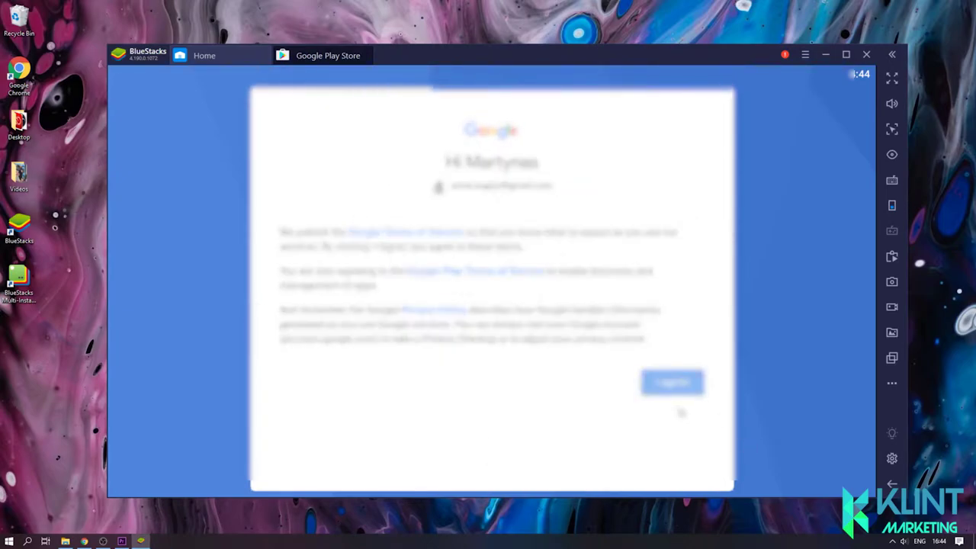
{"action": "left_click", "coordinate": [678, 390]}
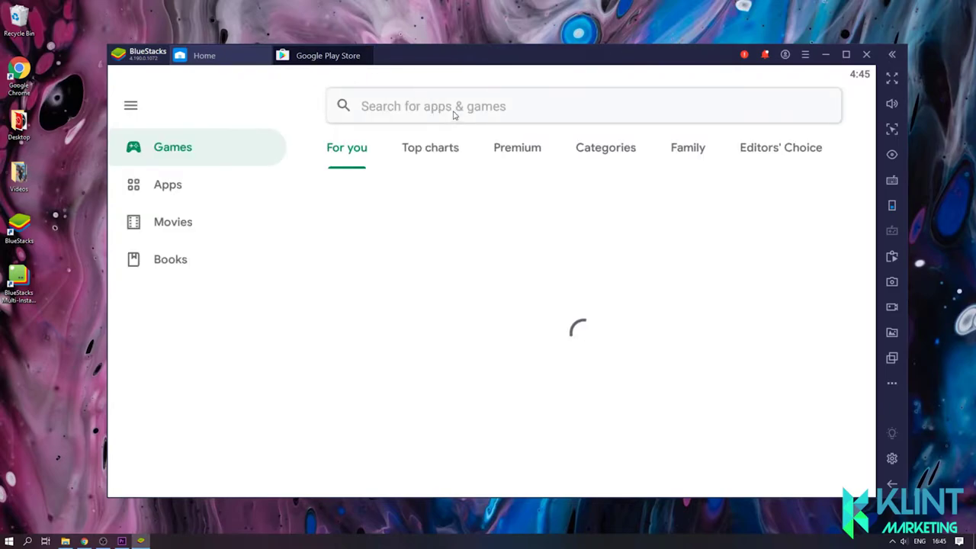
Step: Search the Play Store for 'tiktok' and install TikTok - Make Your Day
{"action": "left_click", "coordinate": [453, 115]}
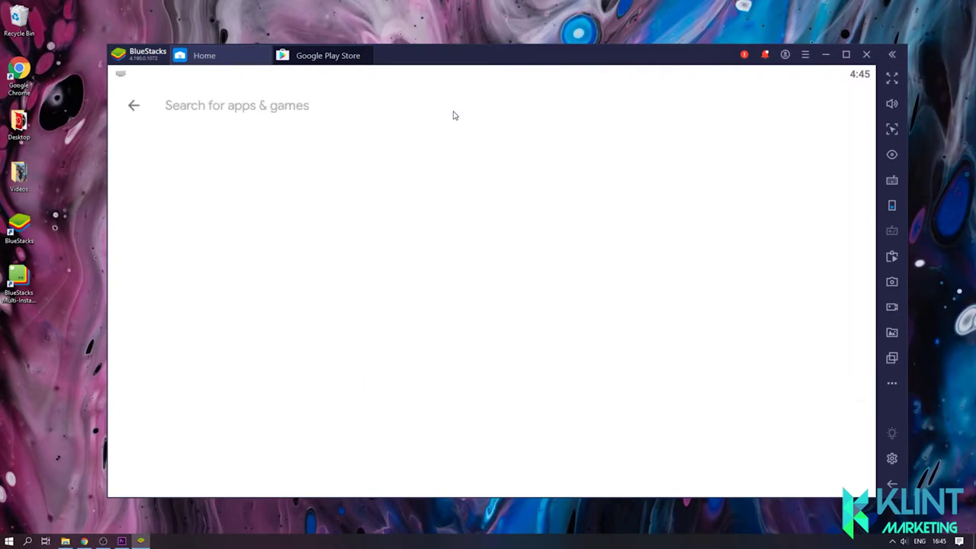
{"action": "type", "text": "tiktok"}
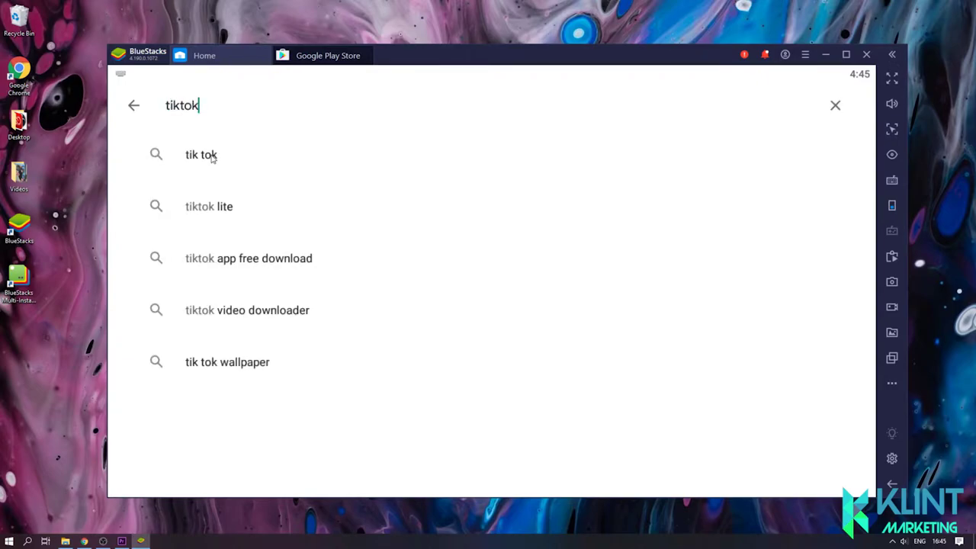
{"action": "left_click", "coordinate": [213, 156]}
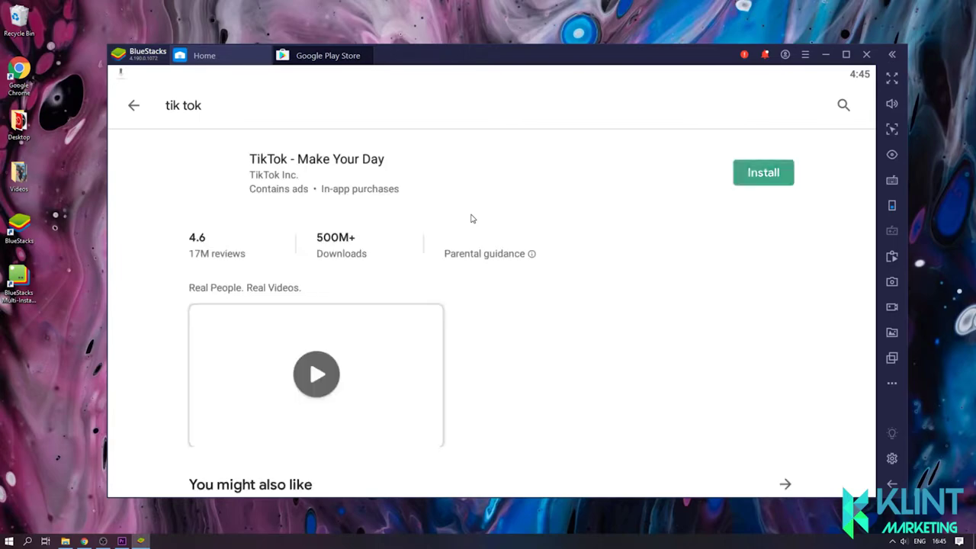
{"action": "left_click", "coordinate": [761, 175]}
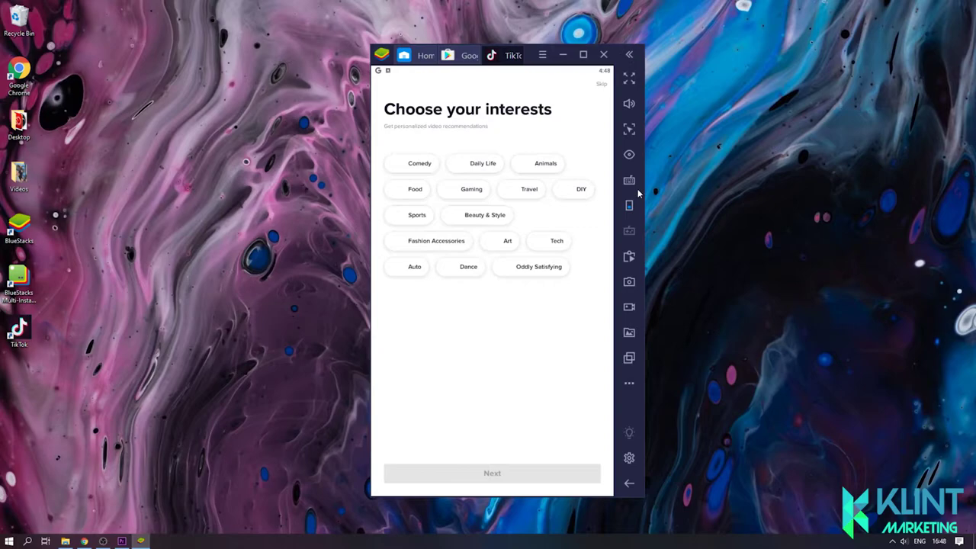
Step: Skip interests, start watching, then from the profile choose Log in with phone / email / username
{"action": "left_click", "coordinate": [601, 86]}
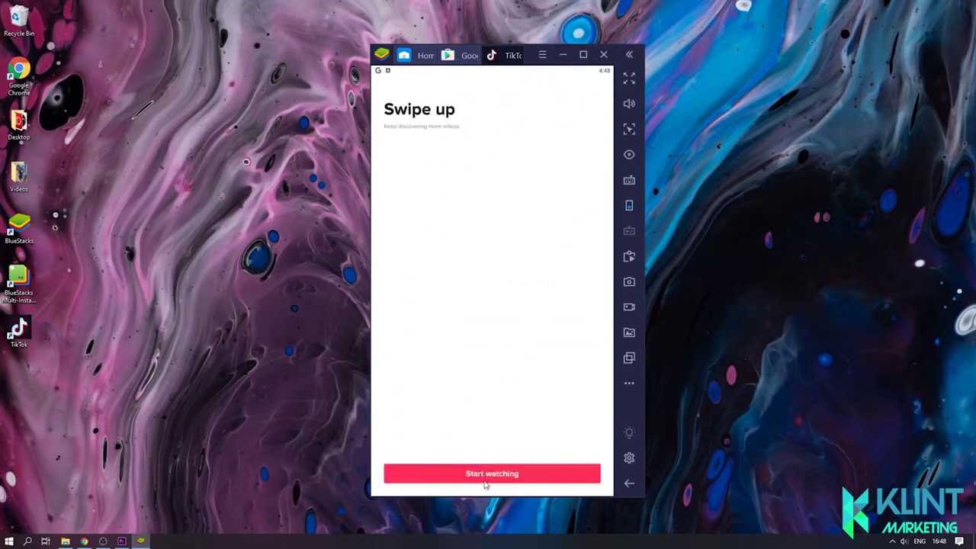
{"action": "left_click", "coordinate": [491, 473]}
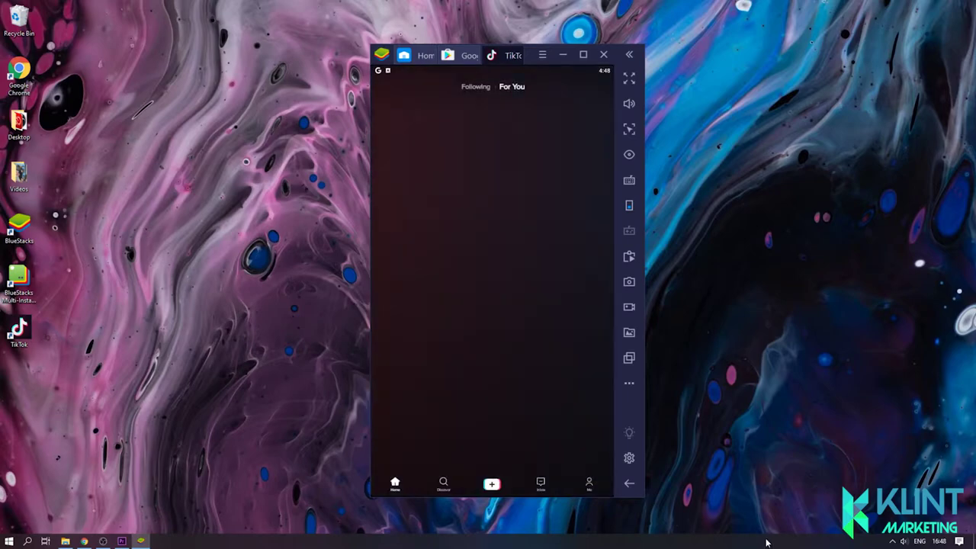
{"action": "left_click", "coordinate": [592, 486]}
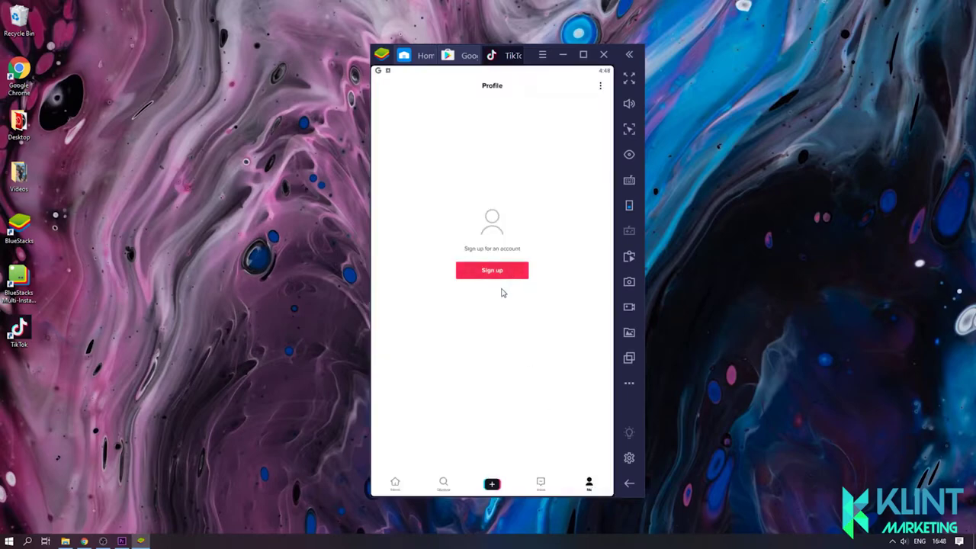
{"action": "left_click", "coordinate": [493, 272]}
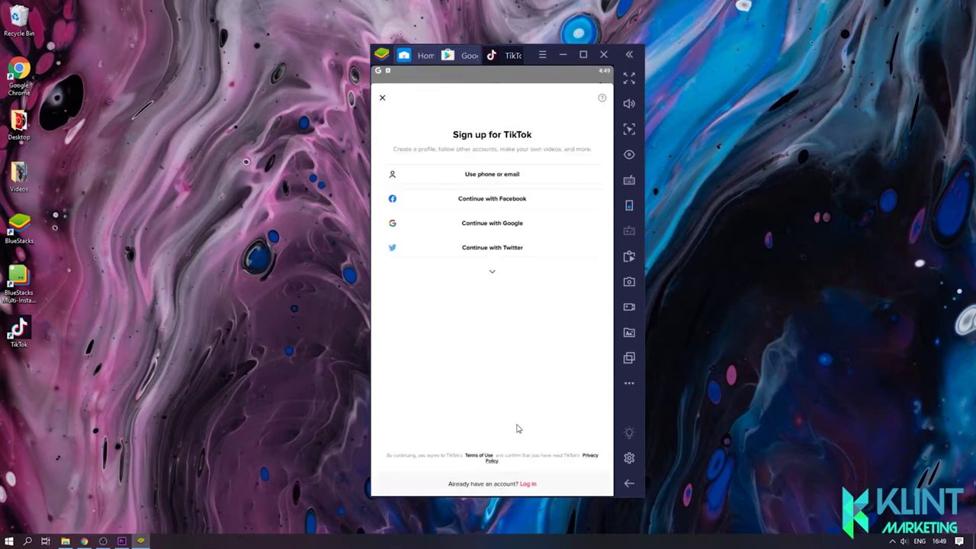
{"action": "left_click", "coordinate": [529, 484]}
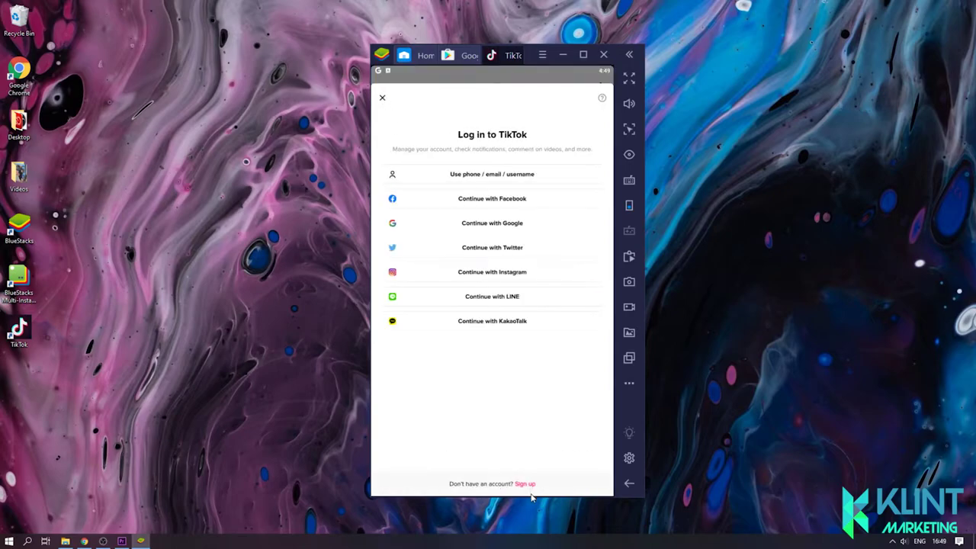
{"action": "left_click", "coordinate": [497, 173]}
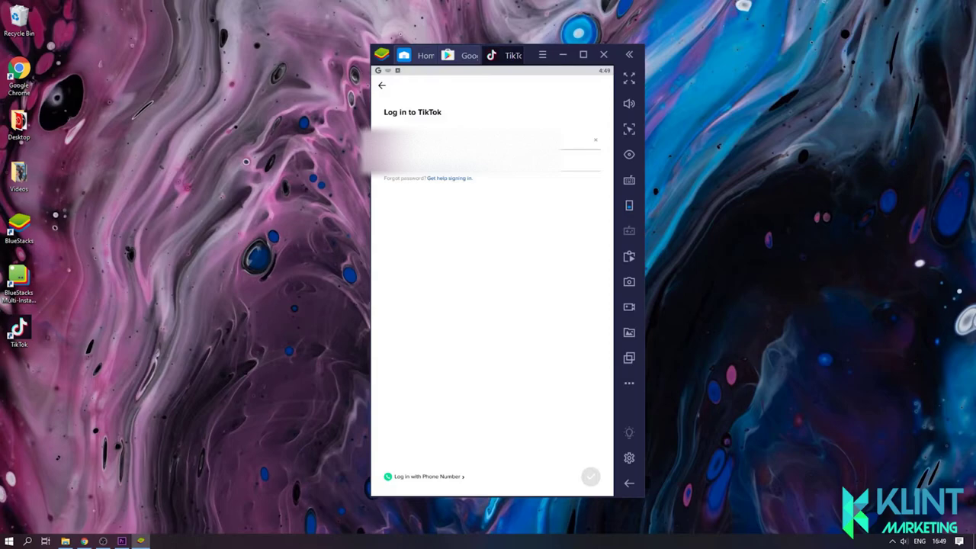
Step: Paste the account password, log in, and slide the puzzle piece to pass verification
{"action": "left_click", "coordinate": [488, 160]}
{"action": "key", "text": "ctrl+v"}
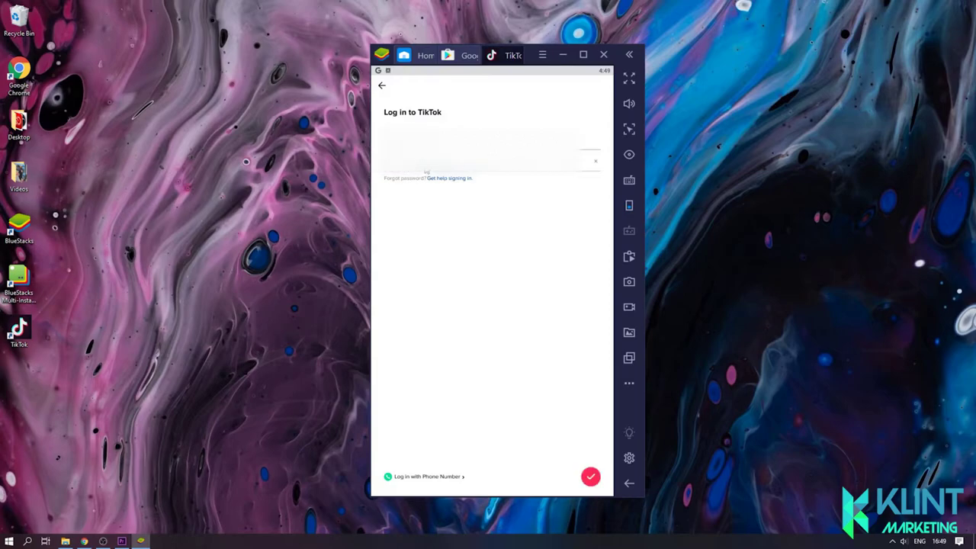
{"action": "left_click", "coordinate": [591, 477]}
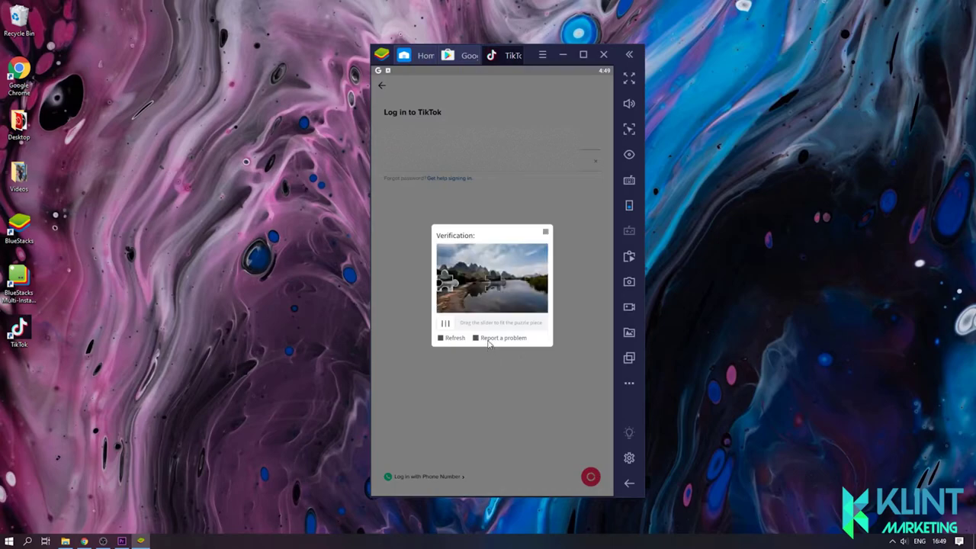
{"action": "left_click_drag", "start_coordinate": [445, 324], "coordinate": [493, 325]}
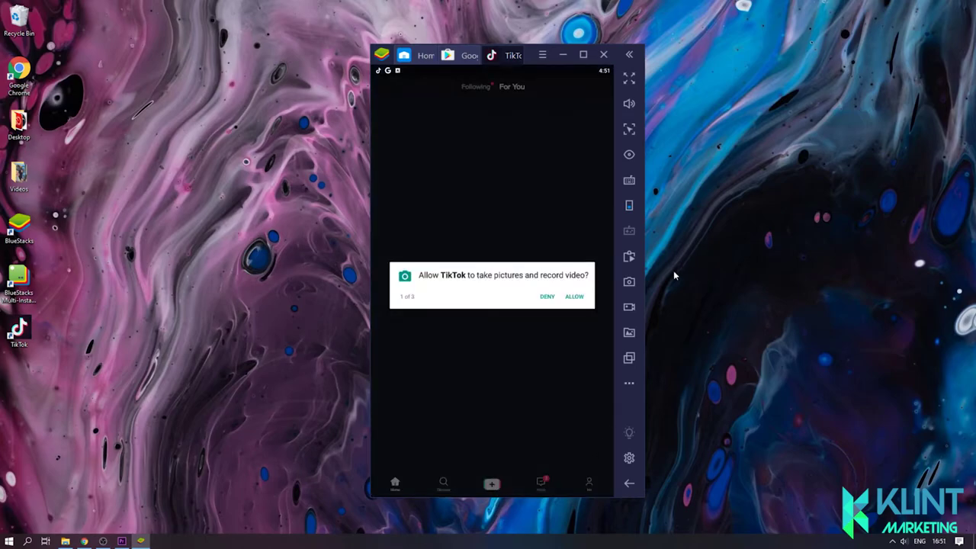
Step: Allow TikTok camera, audio and photo/file access, and acknowledge the privacy policy update
{"action": "left_click", "coordinate": [574, 297]}
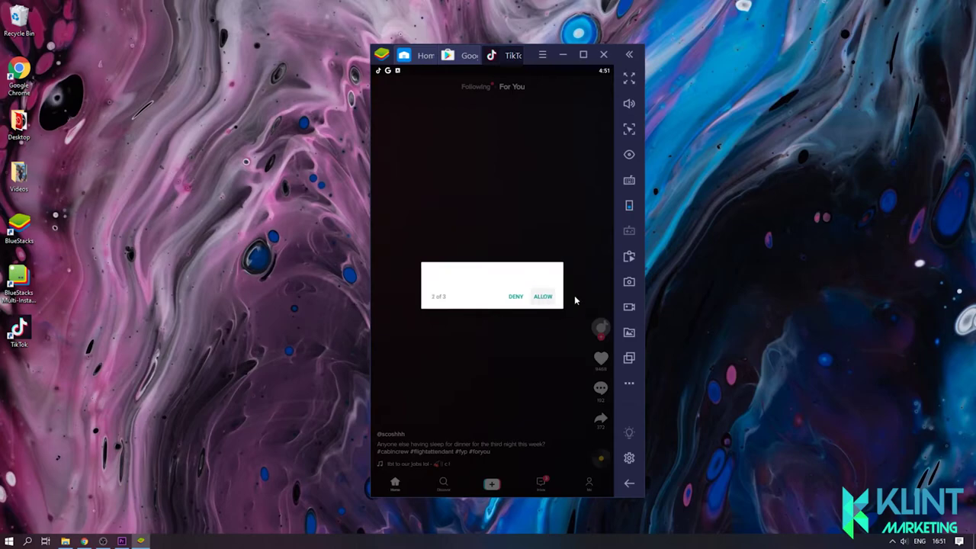
{"action": "left_click", "coordinate": [542, 296]}
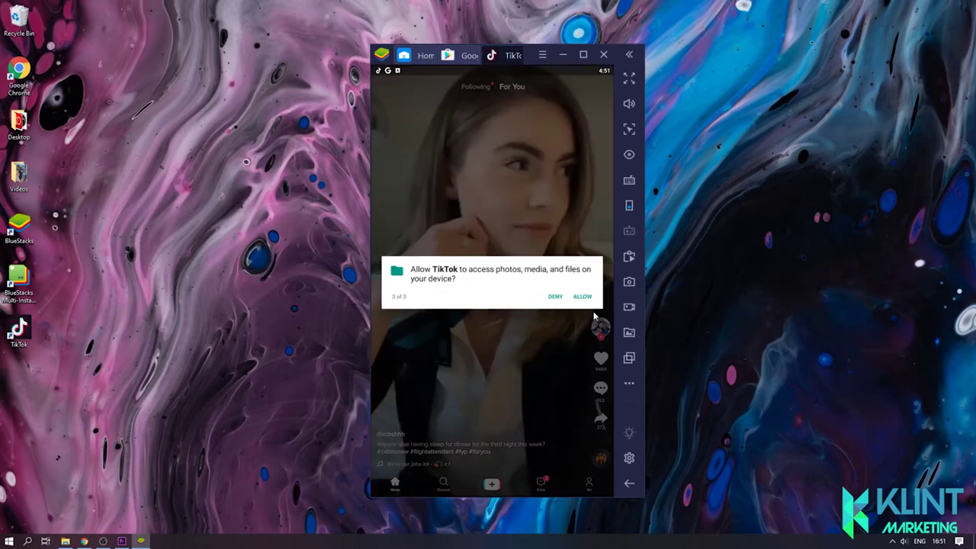
{"action": "left_click", "coordinate": [585, 297]}
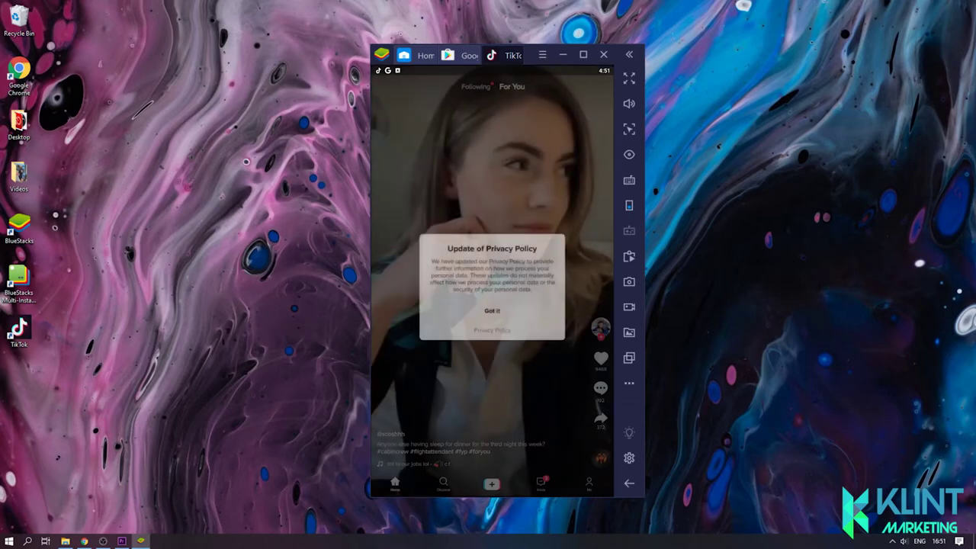
{"action": "left_click", "coordinate": [492, 310]}
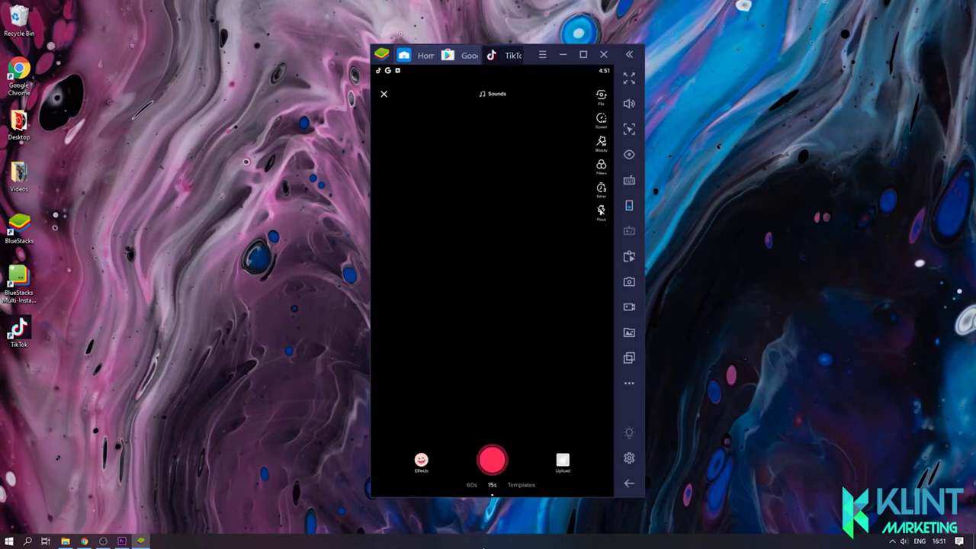
Step: Import '3 Tools To Check And Get Better At SEO' from the PC's Videos folder into BlueStacks
{"action": "left_click", "coordinate": [562, 461]}
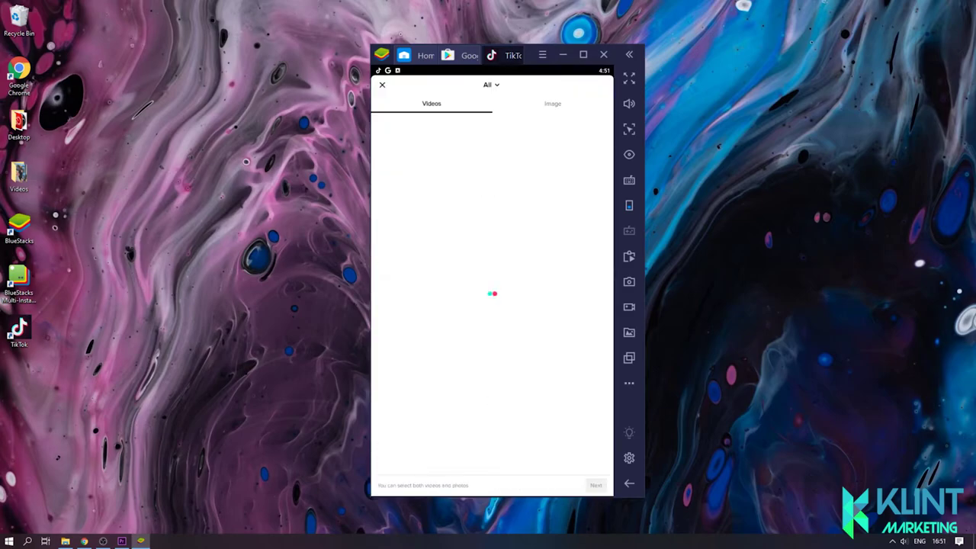
{"action": "double_click", "coordinate": [19, 174]}
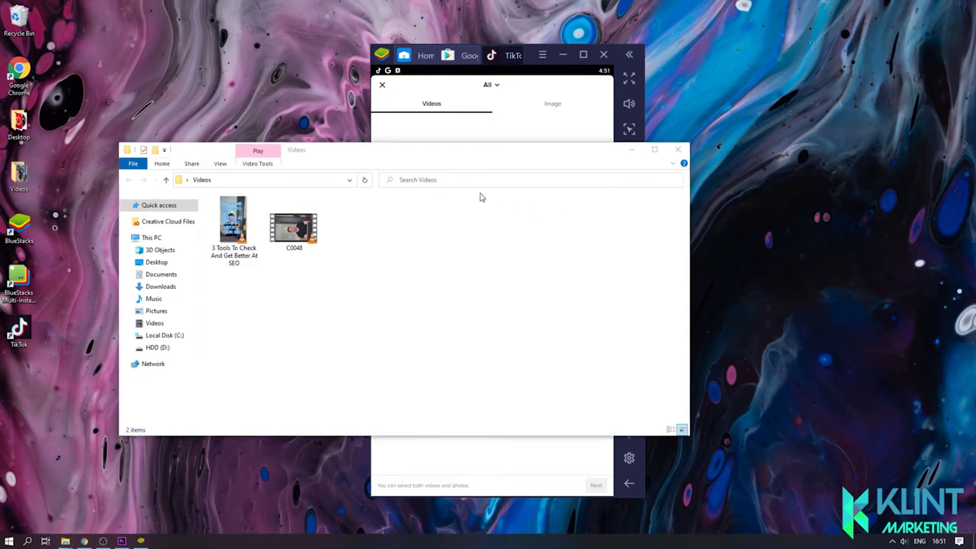
{"action": "left_click_drag", "start_coordinate": [400, 151], "coordinate": [898, 174]}
{"action": "left_click", "coordinate": [735, 246]}
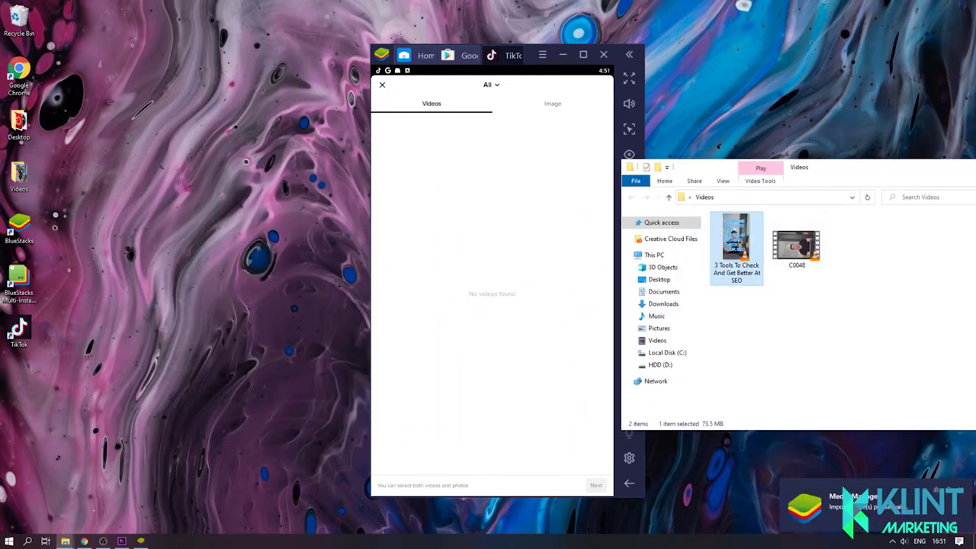
Step: Reopen TikTok's upload gallery and select the imported SEO video
{"action": "left_click", "coordinate": [382, 85]}
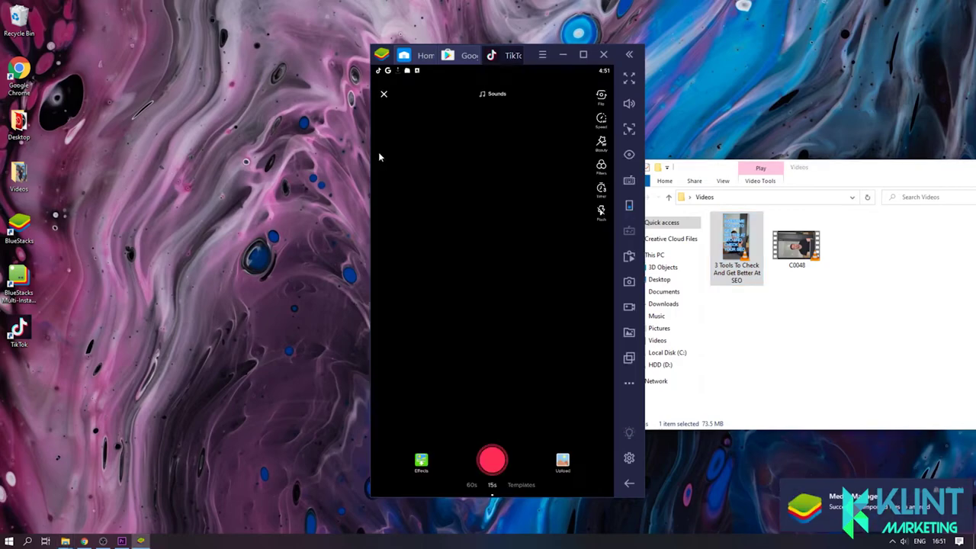
{"action": "left_click", "coordinate": [562, 462]}
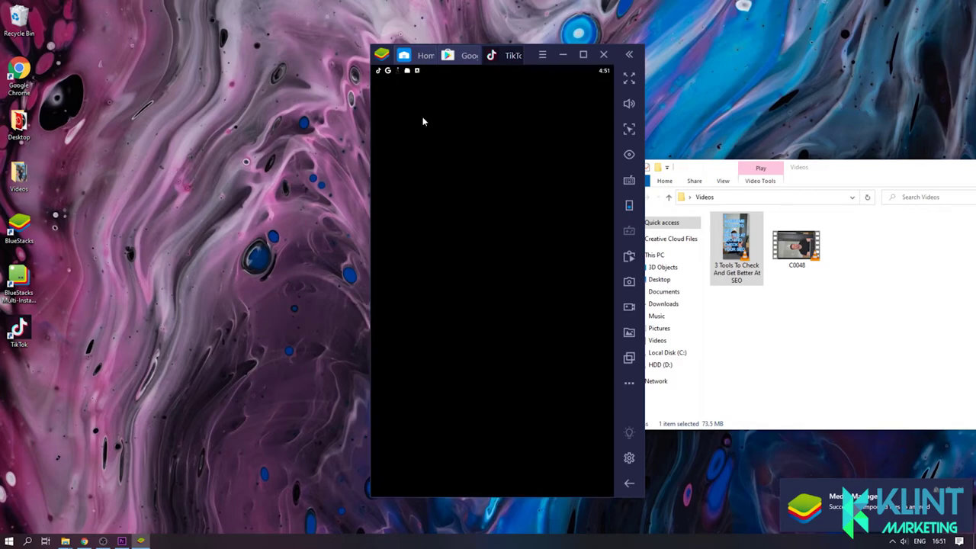
{"action": "left_click", "coordinate": [424, 120]}
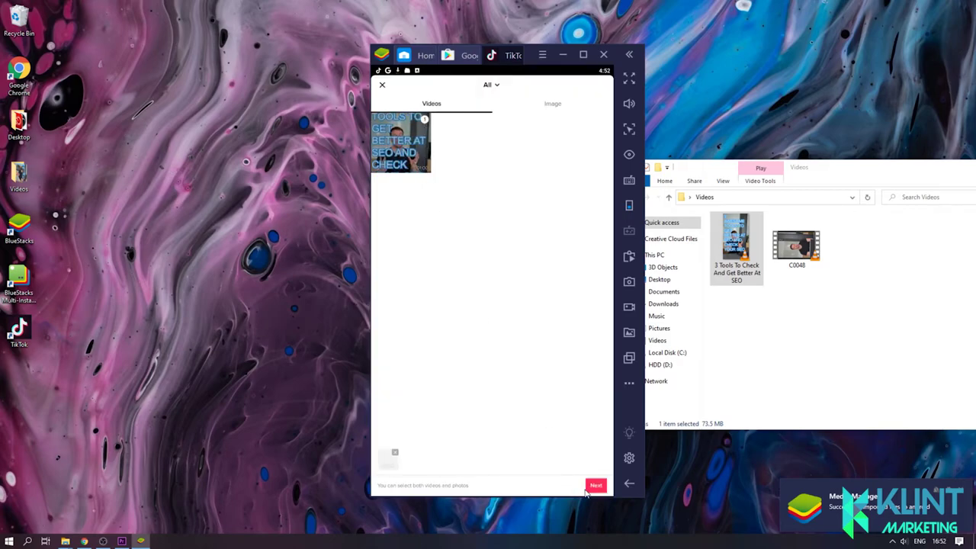
Step: Pass the SEO video through the editor and caption it '3 Tools To Get Better And To Check Your SEO'
{"action": "left_click", "coordinate": [595, 485]}
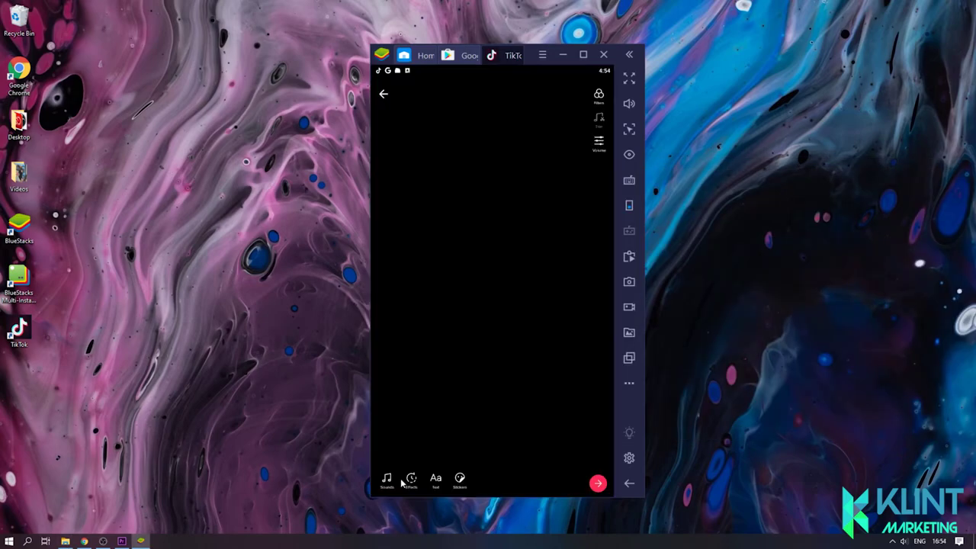
{"action": "left_click", "coordinate": [596, 485]}
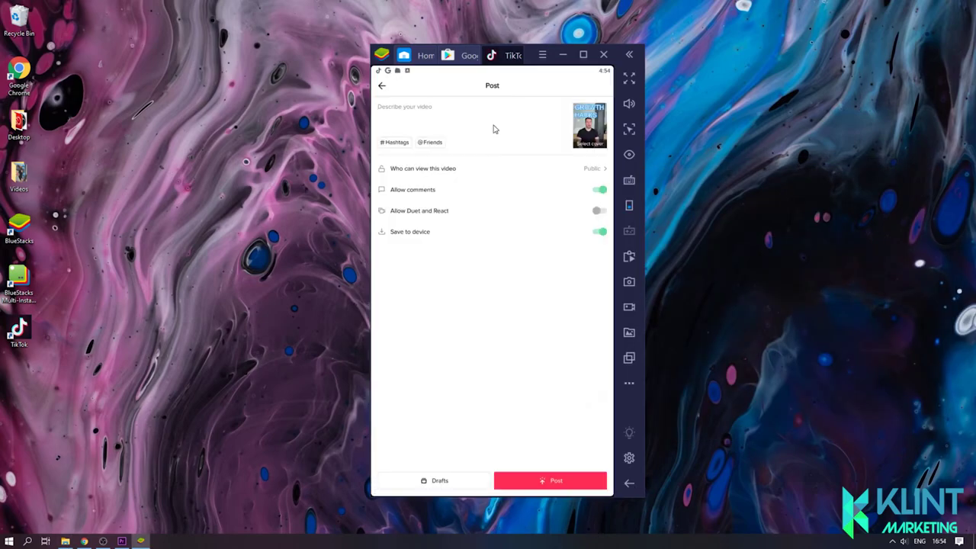
{"action": "left_click", "coordinate": [492, 118]}
{"action": "type", "text": "3"}
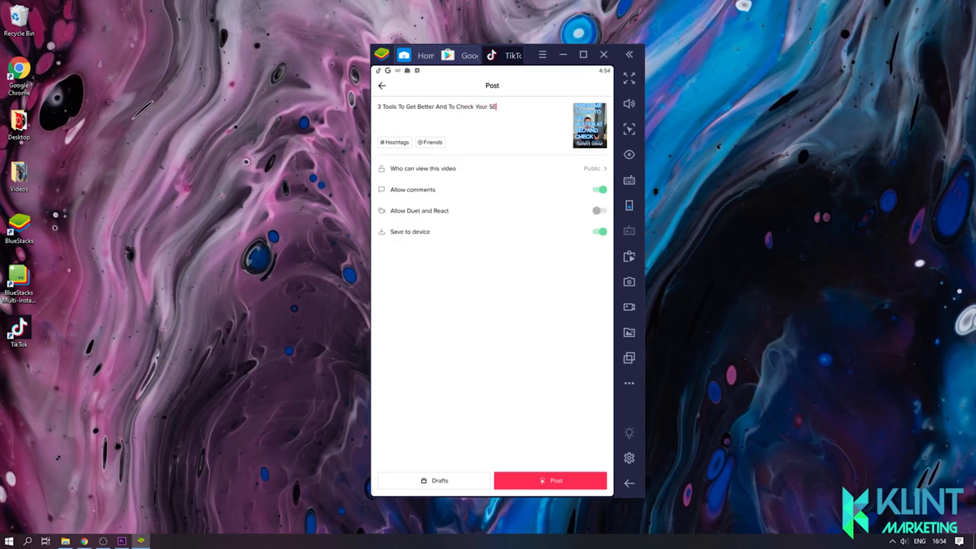
Step: Append #tiktok, #marketing and #expert to the caption and close the hashtag suggestions
{"action": "left_click", "coordinate": [395, 148]}
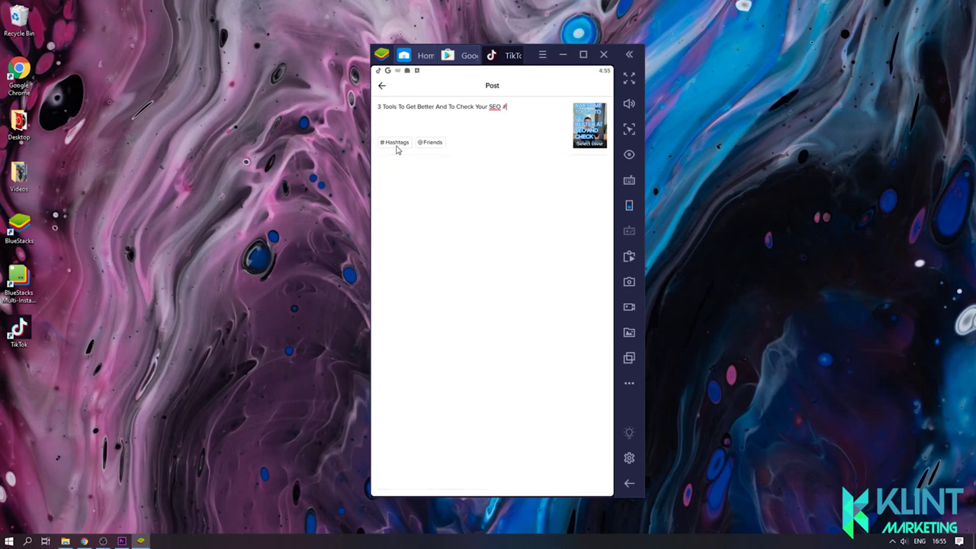
{"action": "type", "text": "tiktok"}
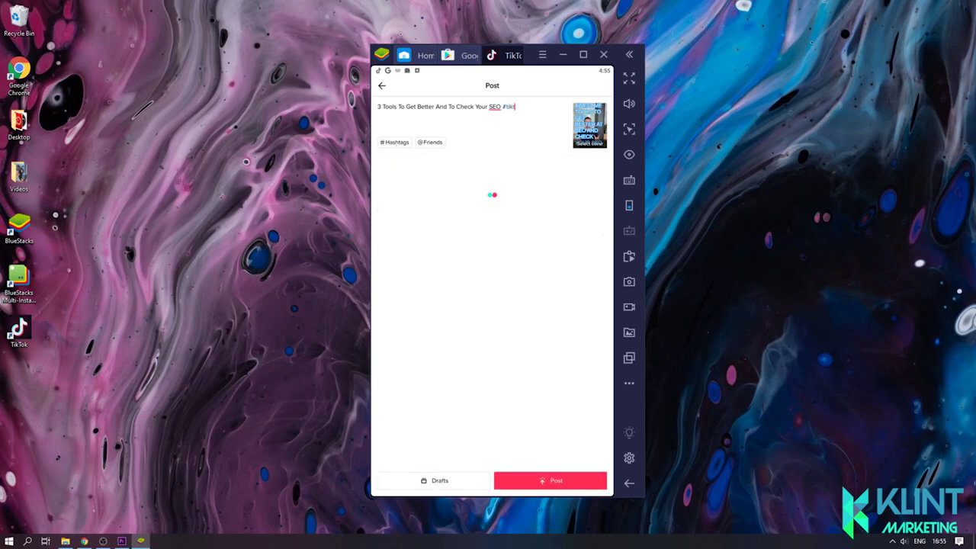
{"action": "left_click", "coordinate": [401, 143]}
{"action": "type", "text": "marketing"}
{"action": "left_click", "coordinate": [400, 141]}
{"action": "type", "text": "expert"}
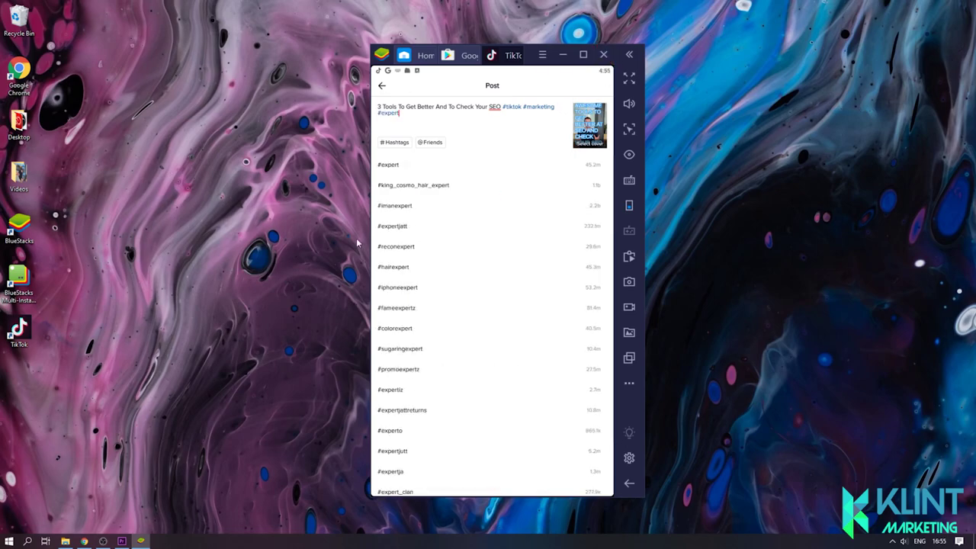
{"action": "left_click", "coordinate": [425, 172]}
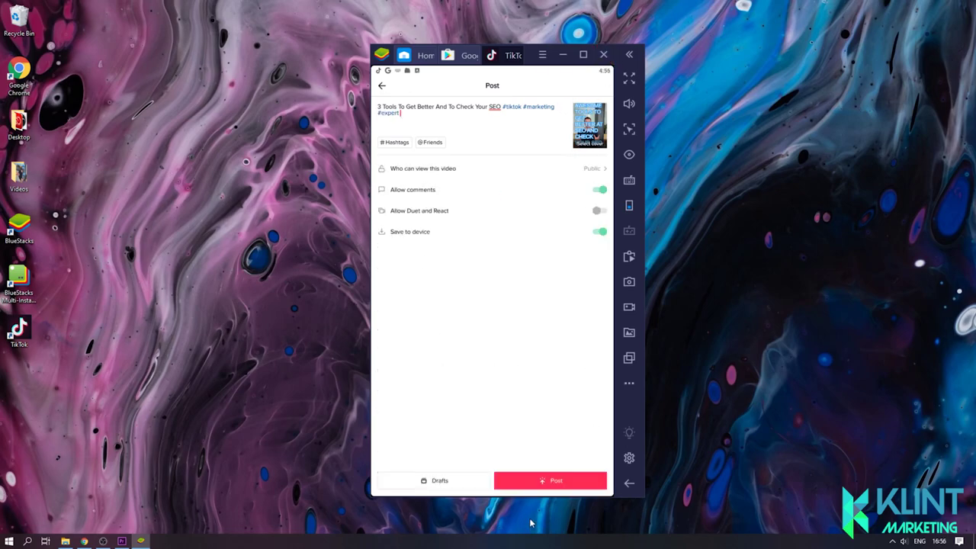